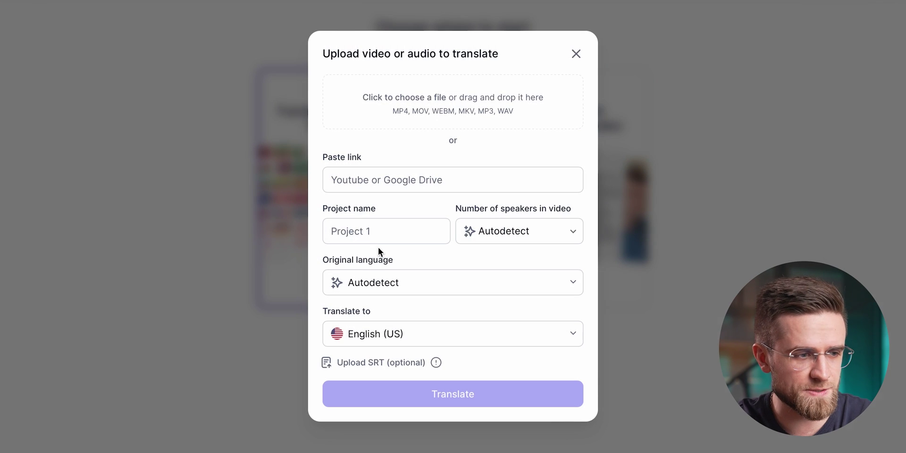
- Upload test.mp4 from the Desktop into the translation form
{"action": "left_click", "coordinate": [465, 114]}
{"action": "left_click", "coordinate": [255, 119]}
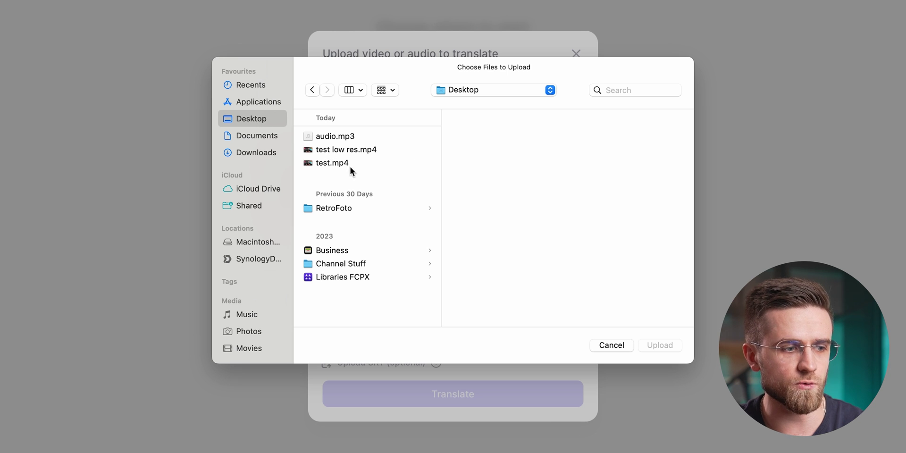
{"action": "left_click", "coordinate": [651, 346]}
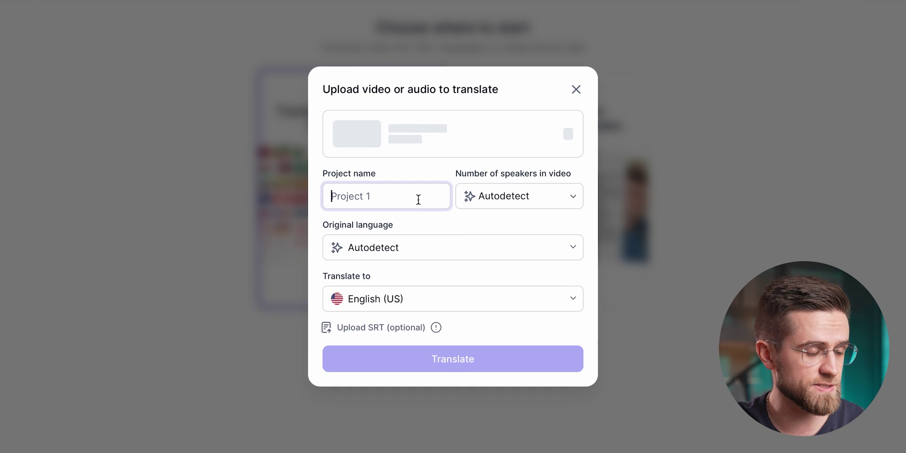
- Set 1 speaker, original language English, and translation target French (FR)
{"action": "left_click", "coordinate": [522, 206]}
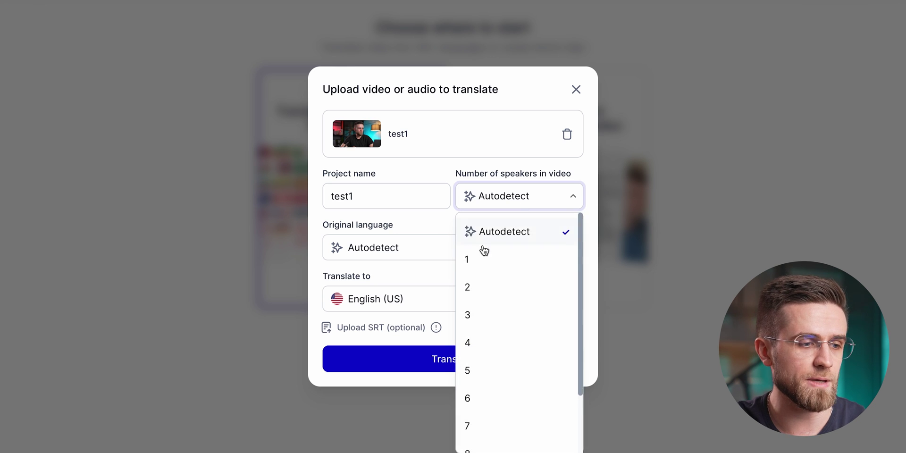
{"action": "left_click", "coordinate": [468, 259]}
{"action": "left_click", "coordinate": [424, 246]}
{"action": "type", "text": "eng"}
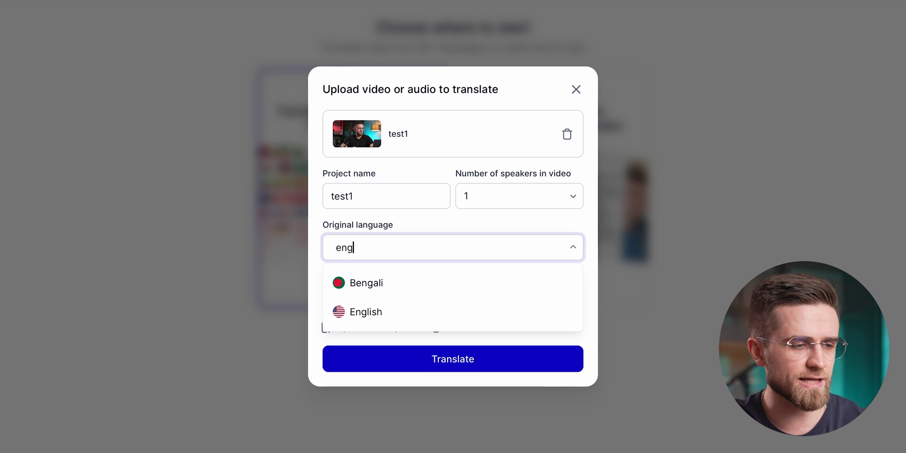
{"action": "left_click", "coordinate": [395, 315]}
{"action": "left_click", "coordinate": [372, 299]}
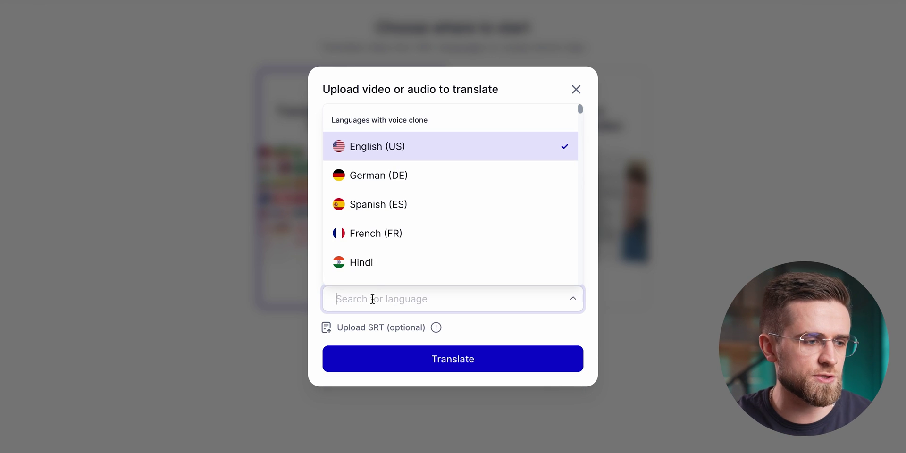
{"action": "left_click", "coordinate": [369, 241]}
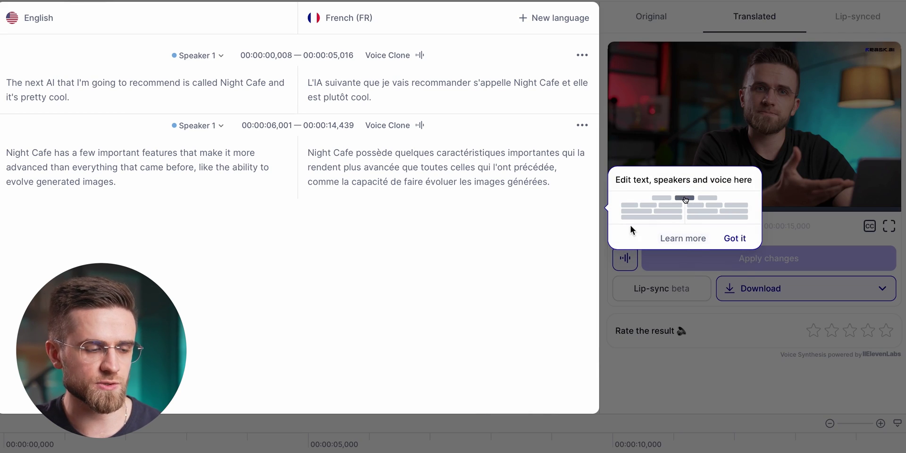
- Dismiss both tips, inspect the French and English transcript lines, and play the translated video
{"action": "left_click", "coordinate": [736, 239]}
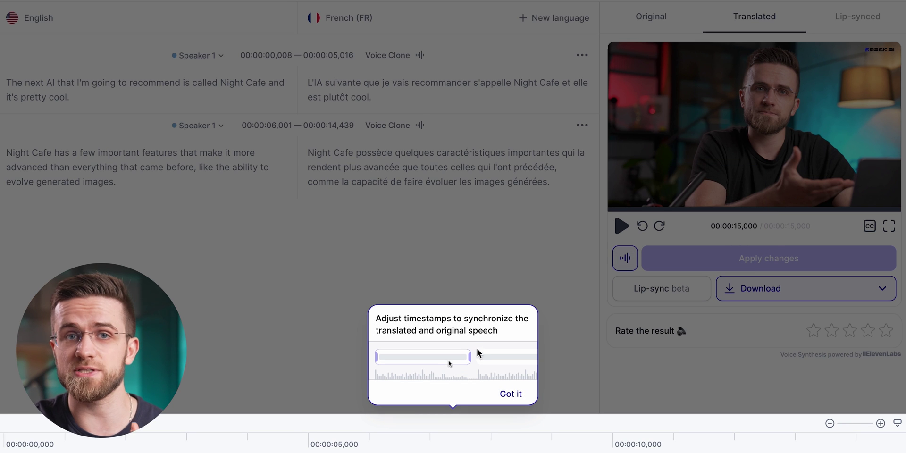
{"action": "left_click", "coordinate": [507, 395]}
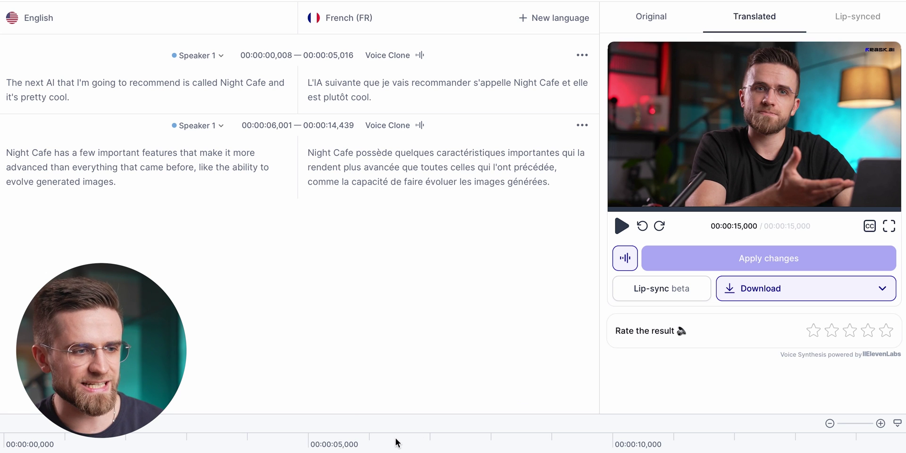
{"action": "left_click", "coordinate": [357, 92]}
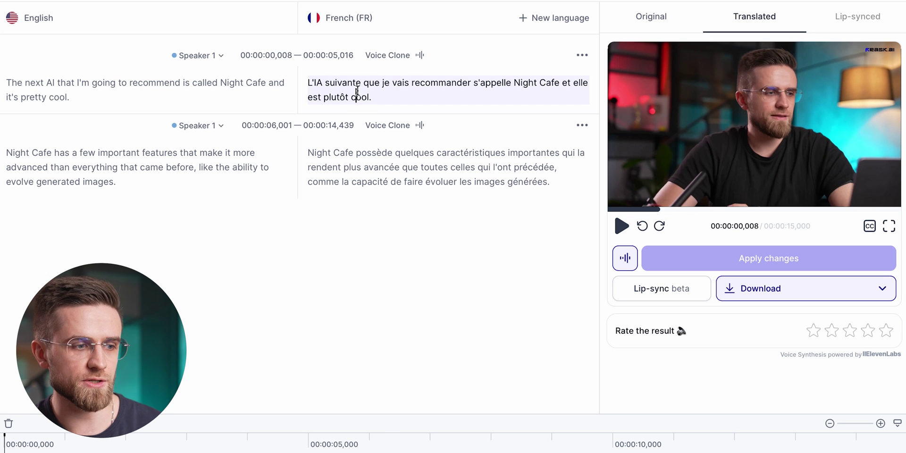
{"action": "left_click", "coordinate": [244, 86]}
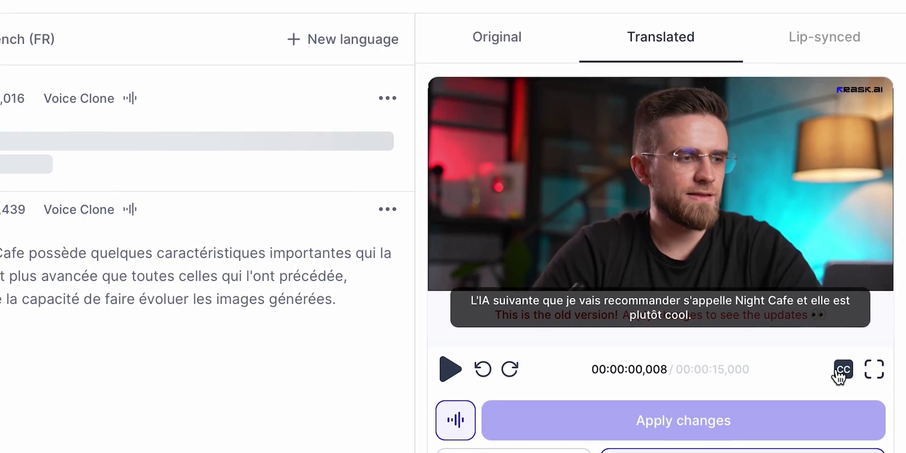
{"action": "left_click", "coordinate": [453, 371]}
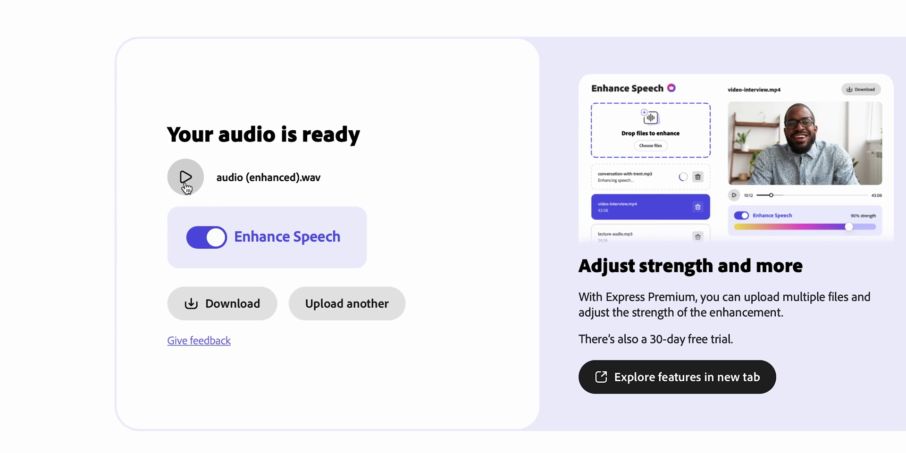
- Play audio (enhanced).wav, toggling Enhance Speech off and back on to compare
{"action": "left_click", "coordinate": [165, 184]}
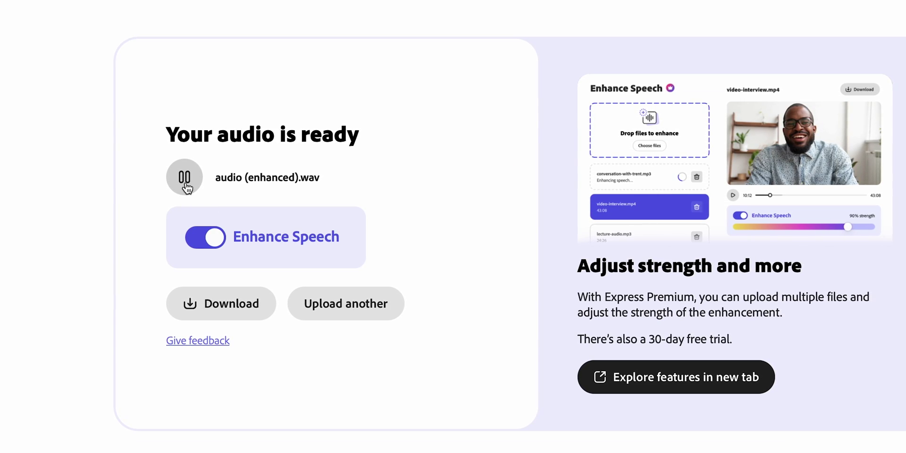
{"action": "left_click", "coordinate": [213, 238]}
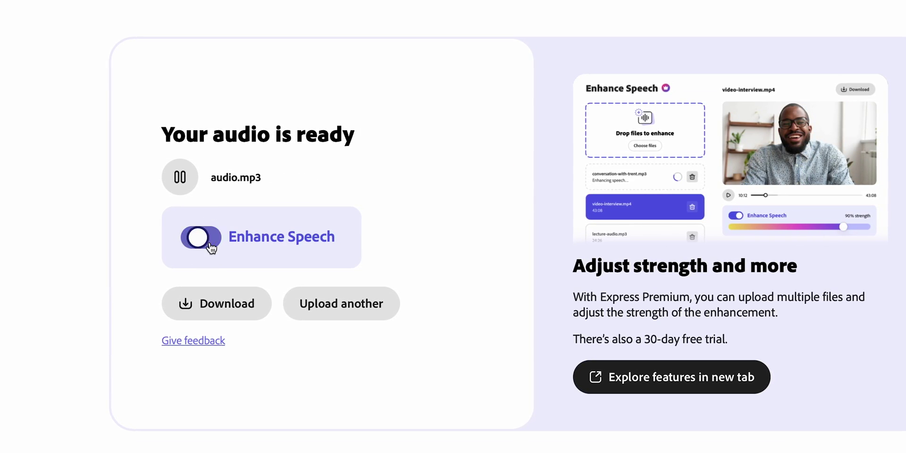
{"action": "left_click", "coordinate": [210, 245]}
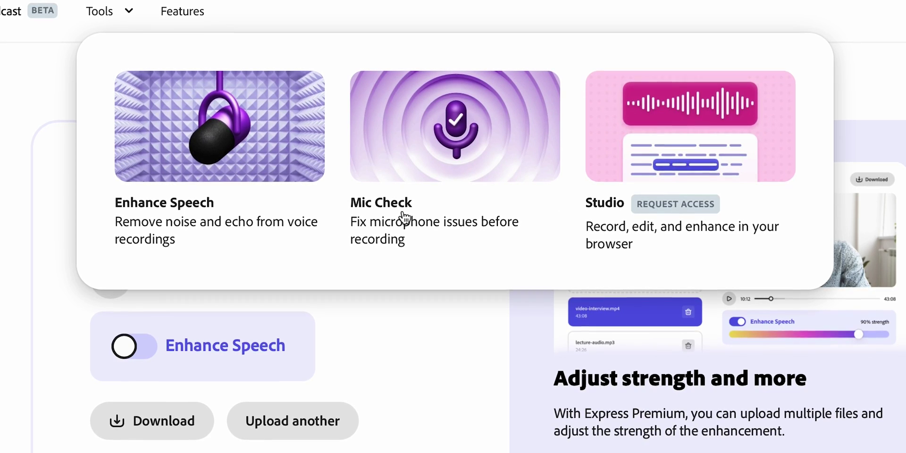
- Run Mic Check and stop the test to get the microphone analysis
{"action": "left_click", "coordinate": [425, 210]}
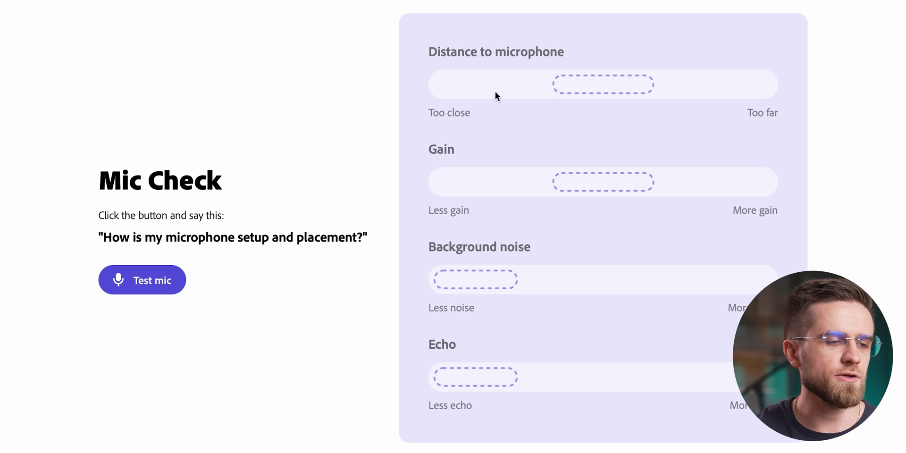
{"action": "left_click", "coordinate": [175, 270]}
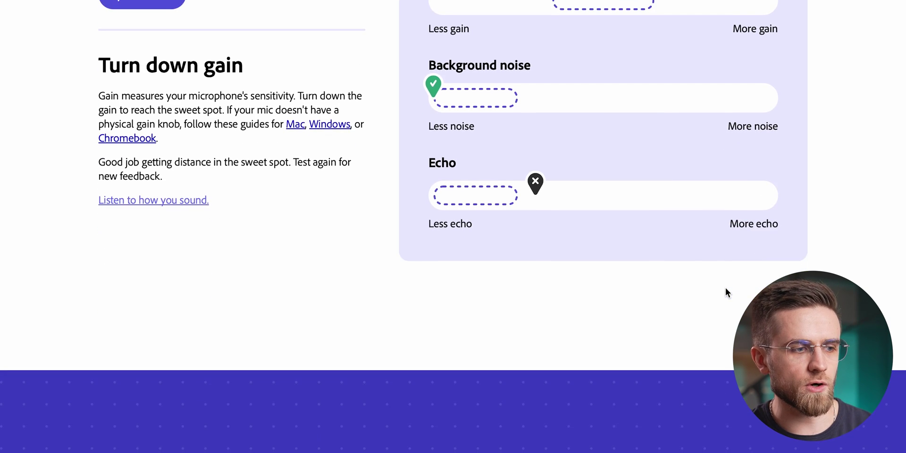
{"action": "scroll", "coordinate": [727, 283], "scroll_direction": "up", "scroll_amount": 4}
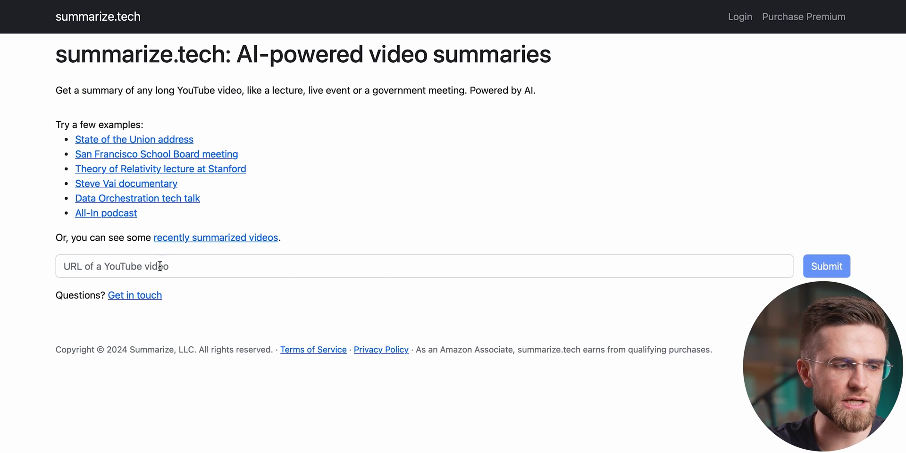
- Paste the YouTube link into summarize.tech and highlight passages of the summary, including the Bigel mention
{"action": "left_click", "coordinate": [160, 266]}
{"action": "type", "text": "https://www.youtube.com/watch?v=REqOxDfw914"}
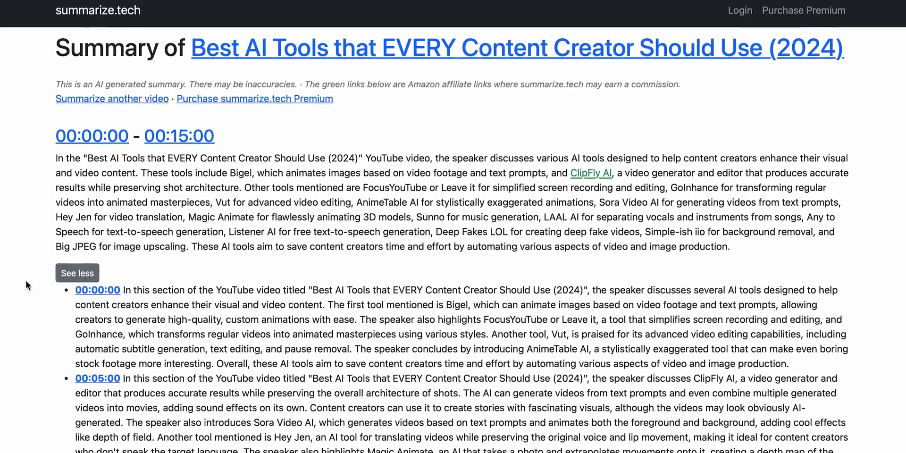
{"action": "scroll", "coordinate": [21, 284], "scroll_direction": "down", "scroll_amount": 1}
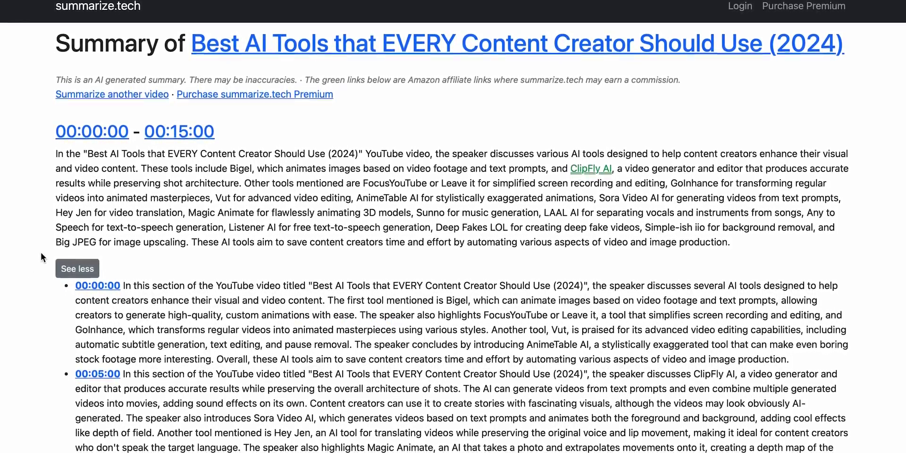
{"action": "left_click_drag", "start_coordinate": [514, 152], "coordinate": [833, 144]}
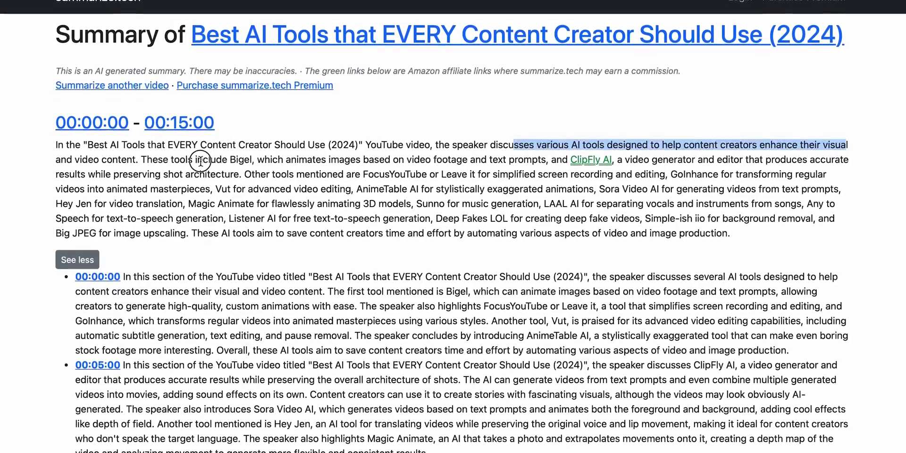
{"action": "left_click_drag", "start_coordinate": [203, 159], "coordinate": [468, 155]}
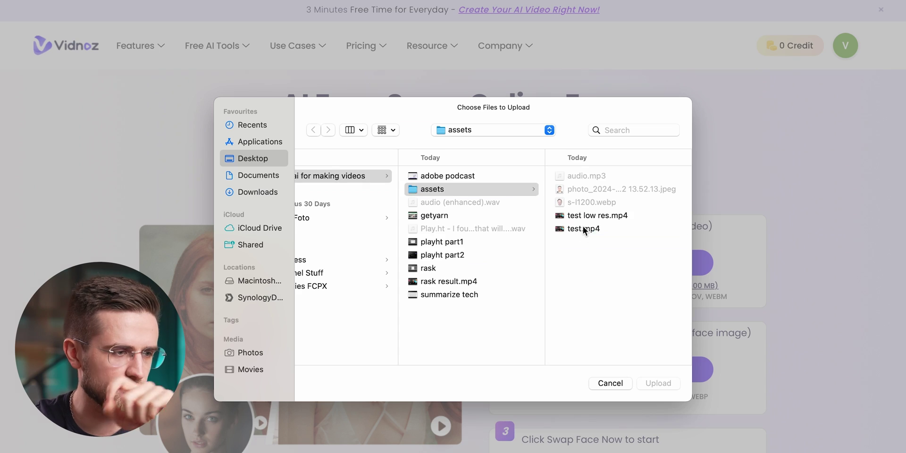
- Choose s-l1200.webp as the face image and upload it
{"action": "left_click", "coordinate": [583, 225]}
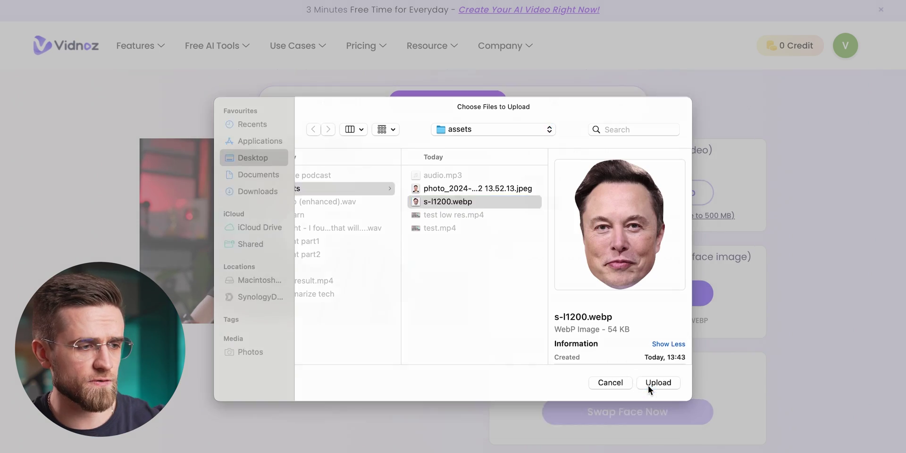
{"action": "left_click", "coordinate": [647, 386]}
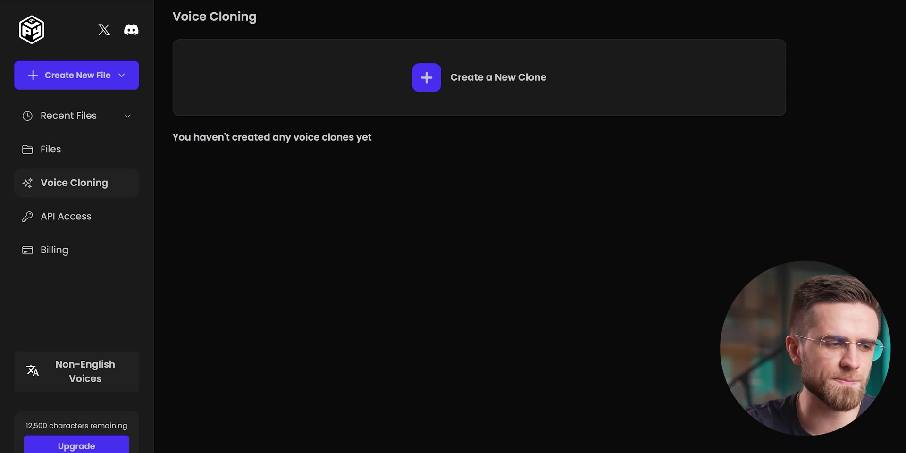
- Start an Instant voice clone and browse to the assets folder for the audio sample
{"action": "left_click", "coordinate": [414, 78]}
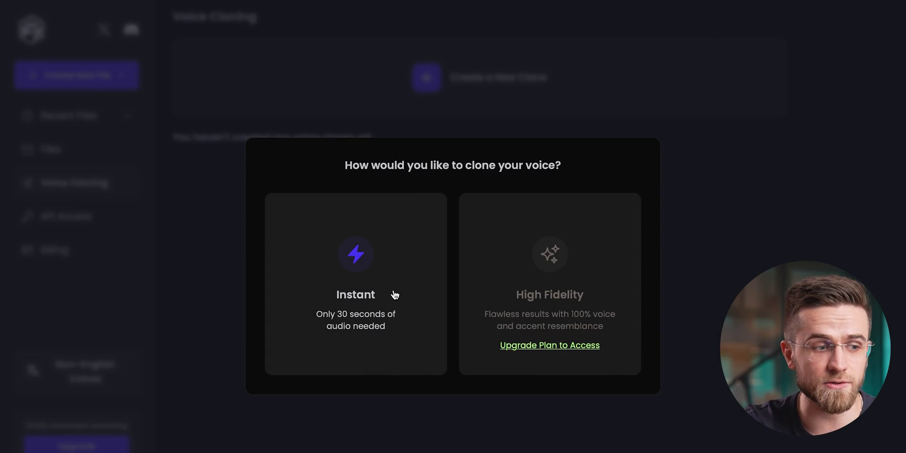
{"action": "left_click", "coordinate": [378, 287]}
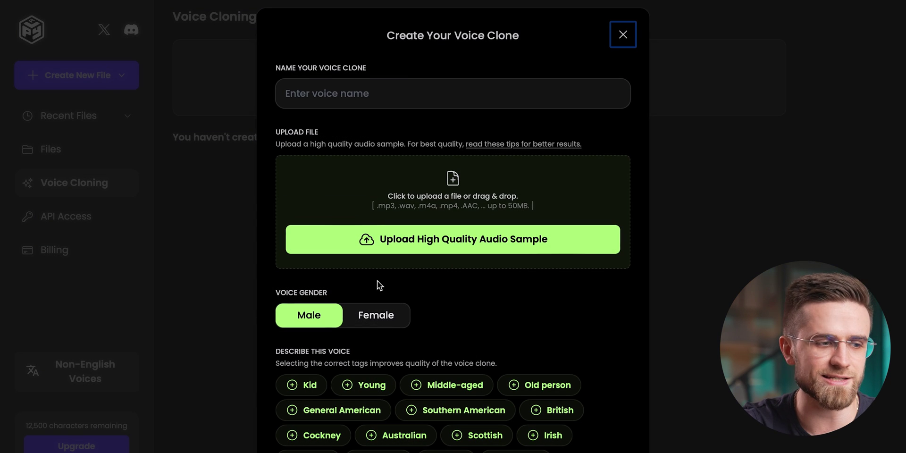
{"action": "left_click", "coordinate": [409, 239]}
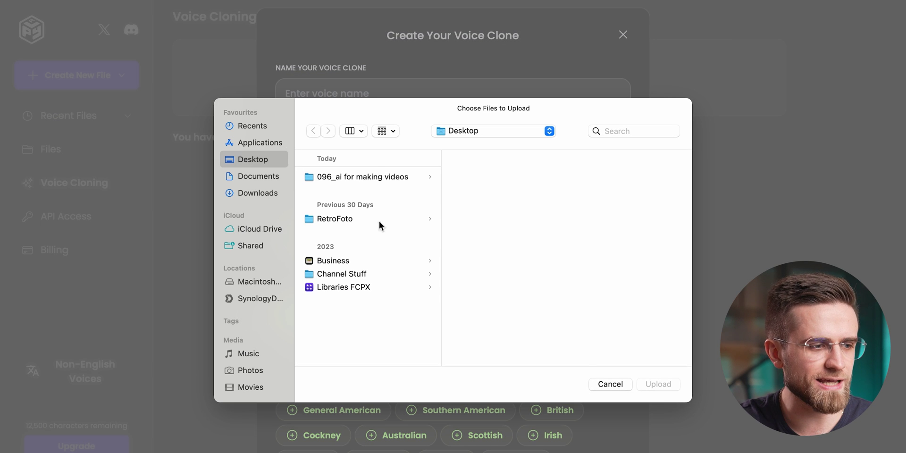
{"action": "left_click", "coordinate": [357, 177]}
{"action": "left_click", "coordinate": [493, 180]}
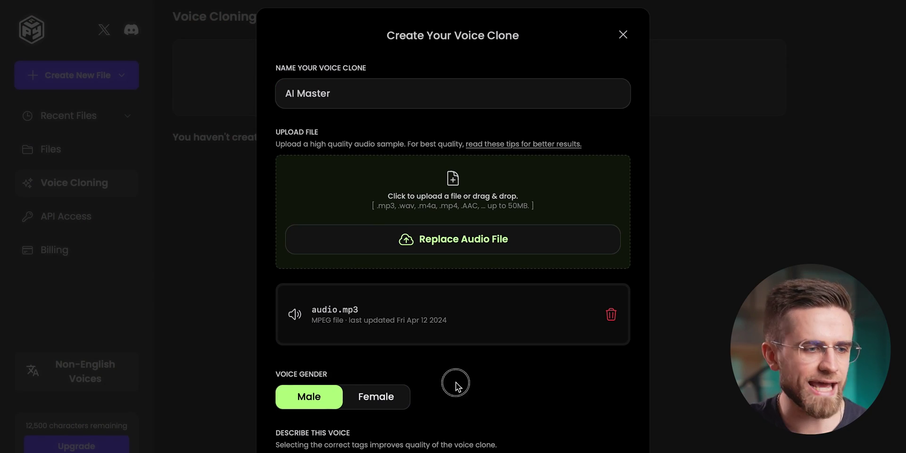
{"action": "scroll", "coordinate": [427, 392], "scroll_direction": "down", "scroll_amount": 2}
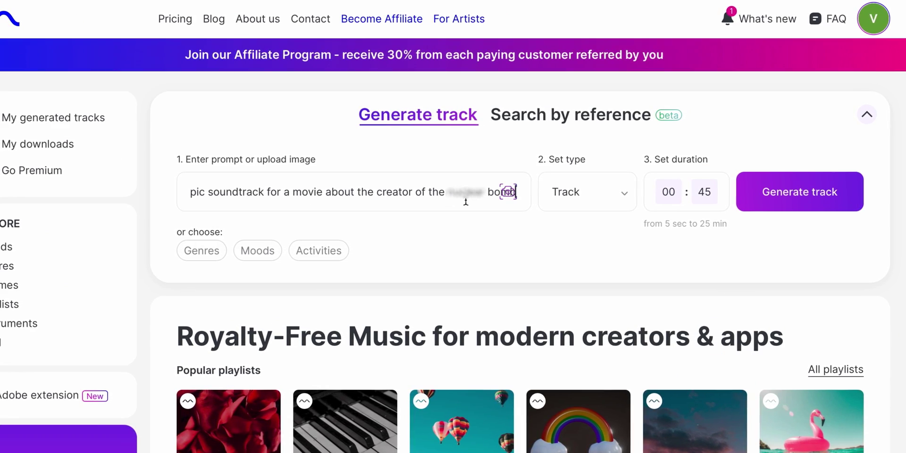
- Pick the track type and mood options, then start copyright clearance for the epic soundtrack
{"action": "left_click", "coordinate": [599, 179]}
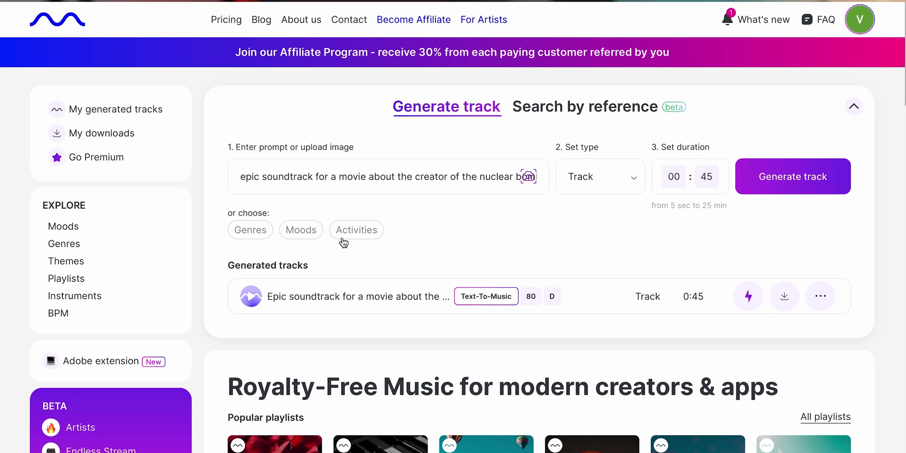
{"action": "left_click", "coordinate": [296, 236]}
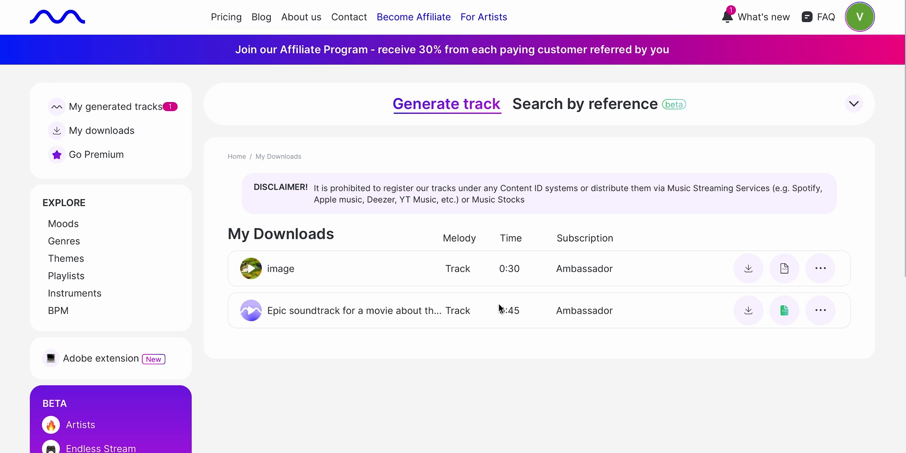
{"action": "left_click", "coordinate": [747, 312]}
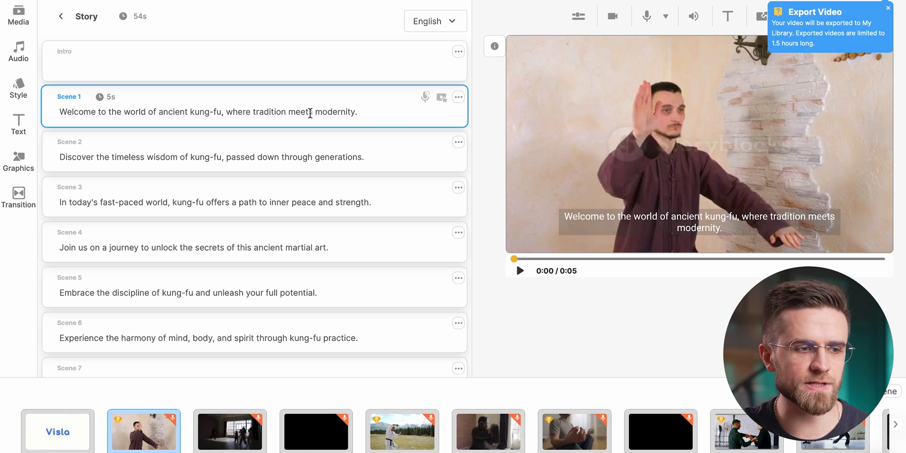
- Adjust Scene 1's length and Scene 2's animation, then generate an AI voice-over
{"action": "left_click", "coordinate": [112, 97]}
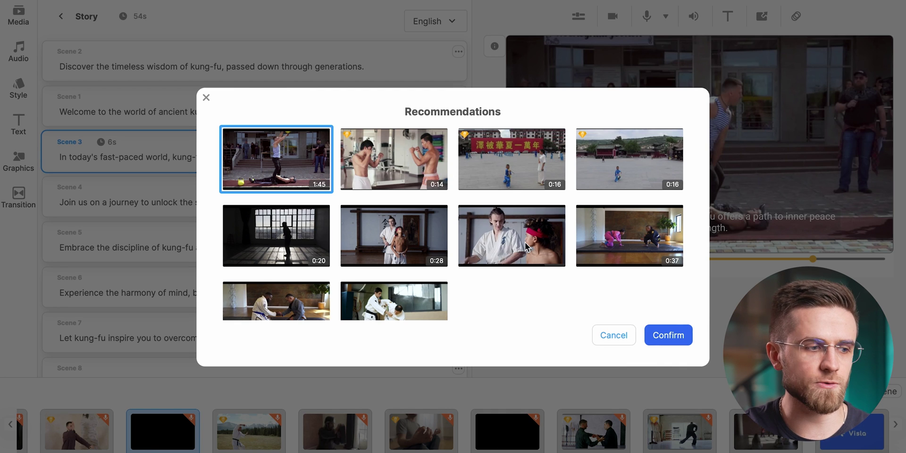
{"action": "left_click", "coordinate": [653, 335]}
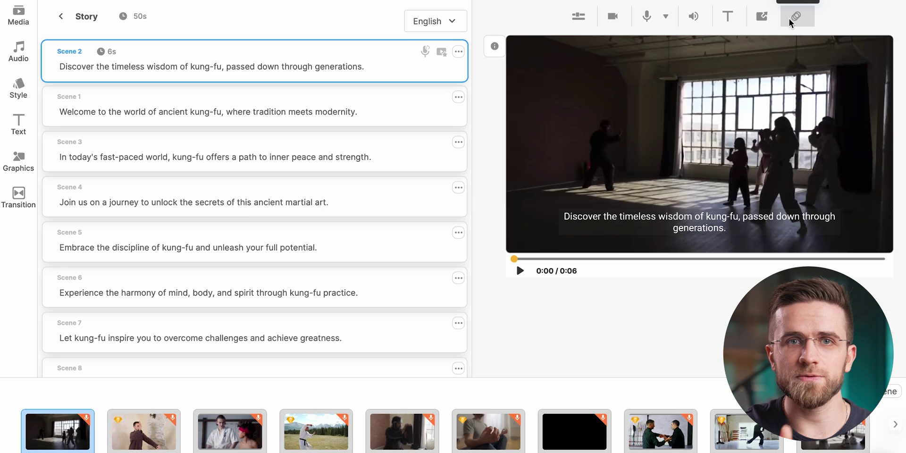
{"action": "left_click", "coordinate": [797, 16]}
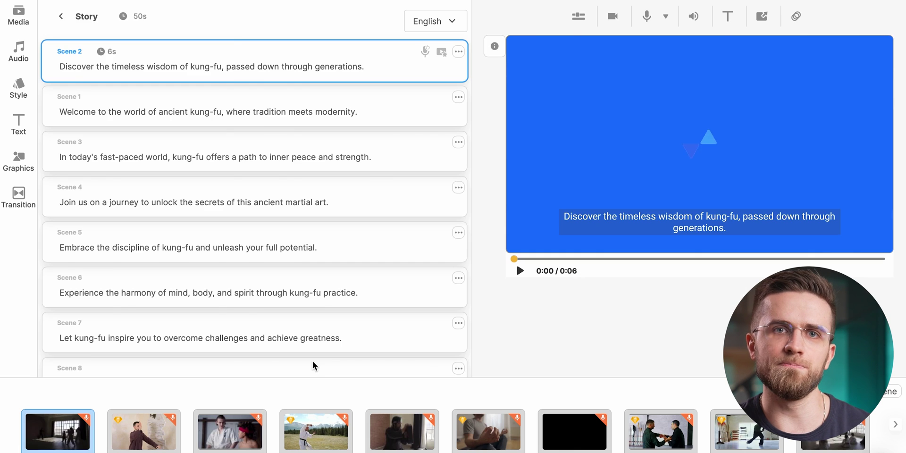
{"action": "left_click", "coordinate": [29, 52]}
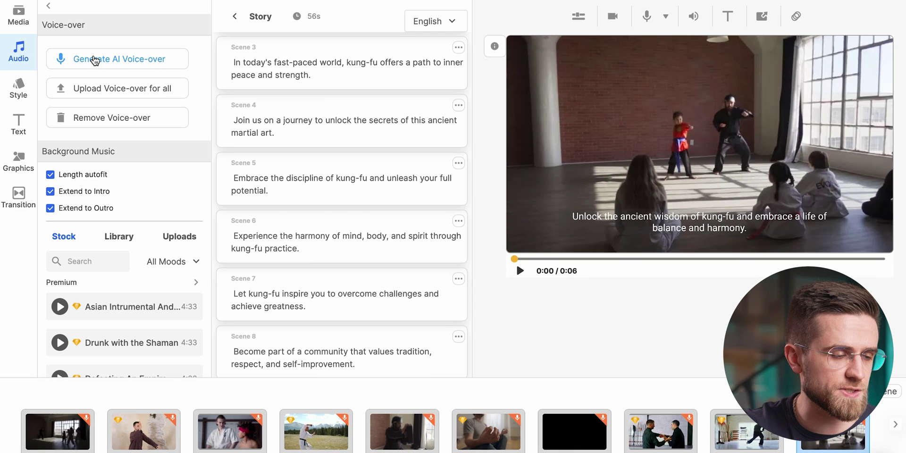
{"action": "left_click", "coordinate": [95, 60]}
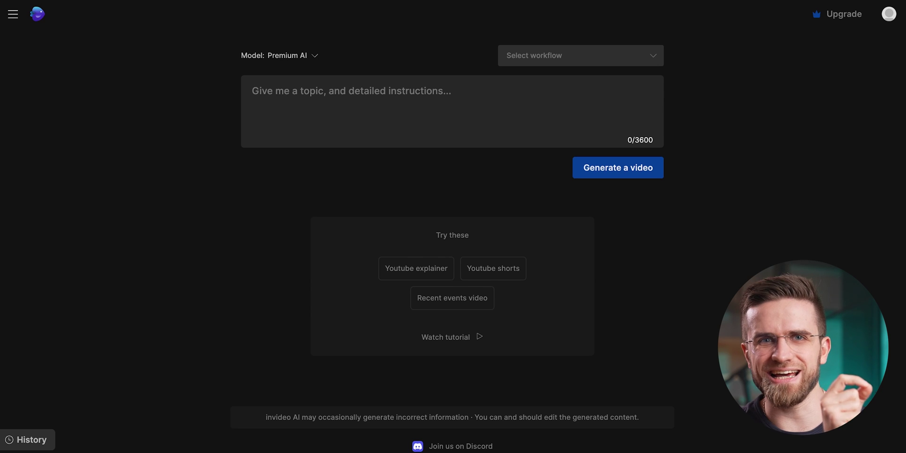
- Generate 'Mindset Makeover: Fixed vs Growth' from the pasted growth-mindset prompt and play it
{"action": "type", "text": "Create a 3-minute YouTube video around the differences between a fixed mindset and a growth mindset and how switching over to a growth mindset can make you very successful in all walks of life. Include vivid and creative examples to illustrate your points. Be funny and casual."}
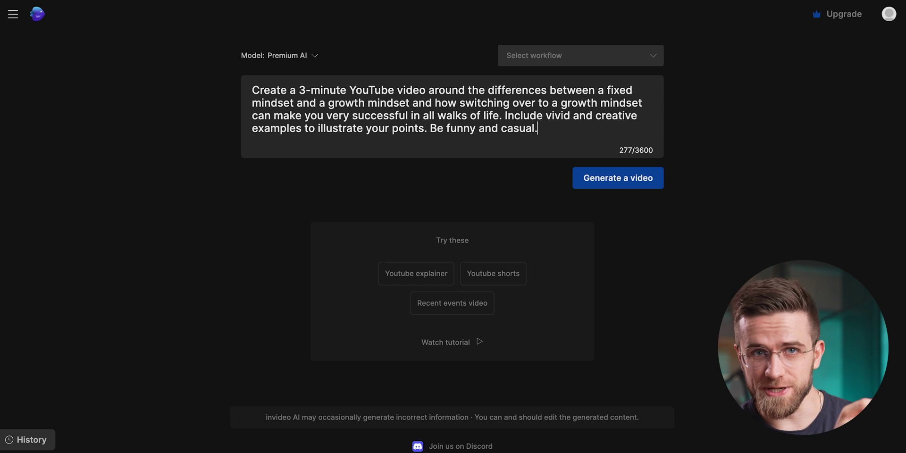
{"action": "left_click", "coordinate": [612, 185]}
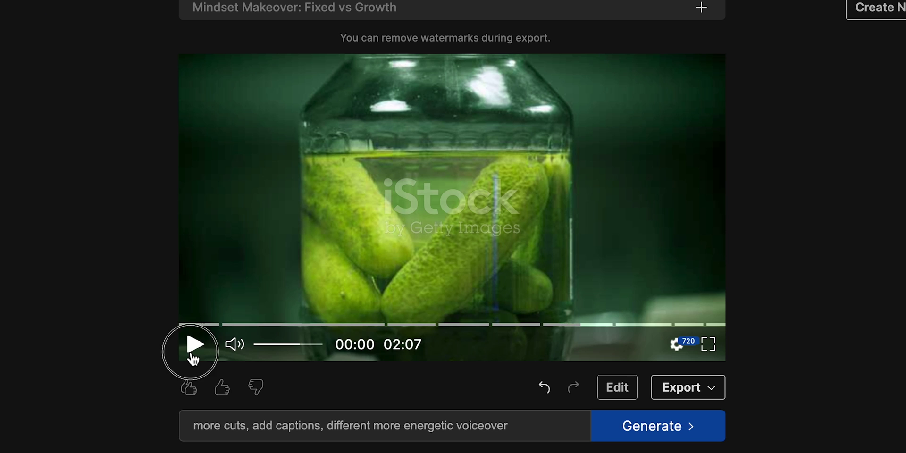
{"action": "left_click", "coordinate": [195, 346]}
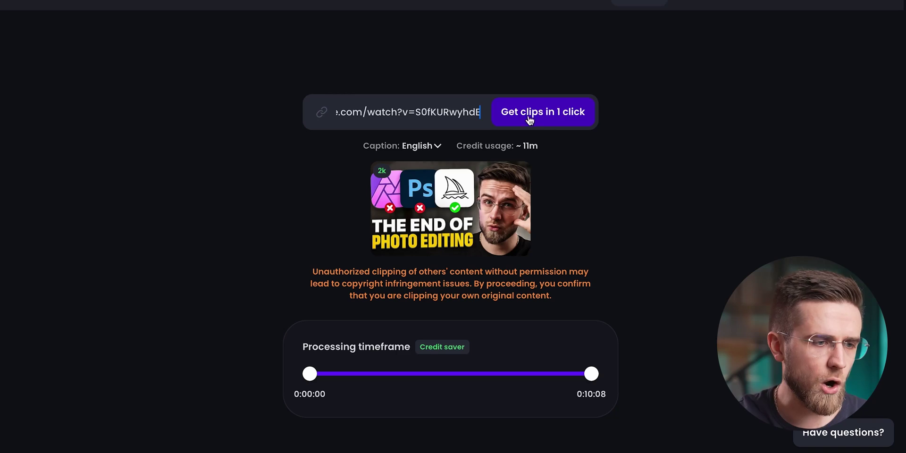
- Keep English, with no translation, as the caption language for the loaded YouTube video
{"action": "left_click", "coordinate": [435, 147]}
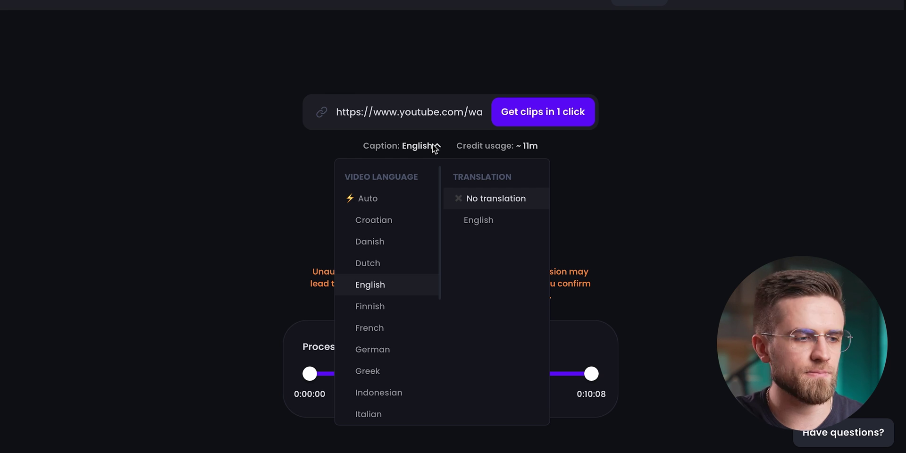
{"action": "left_click", "coordinate": [435, 148]}
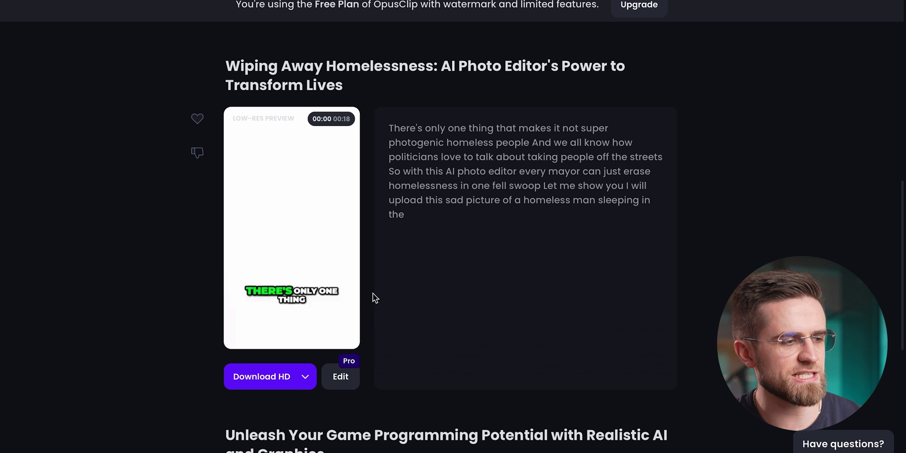
- Scroll down and back up through the generated clips and their transcripts
{"action": "scroll", "coordinate": [374, 295], "scroll_direction": "down", "scroll_amount": 6}
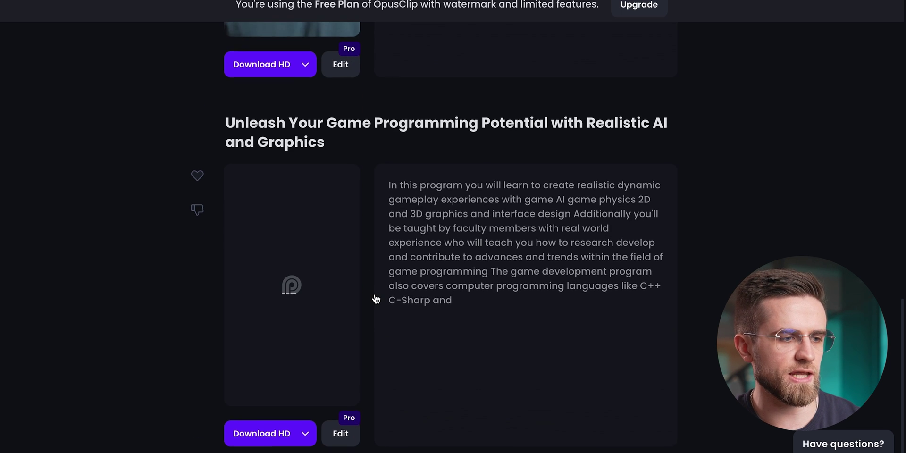
{"action": "scroll", "coordinate": [361, 127], "scroll_direction": "up", "scroll_amount": 3}
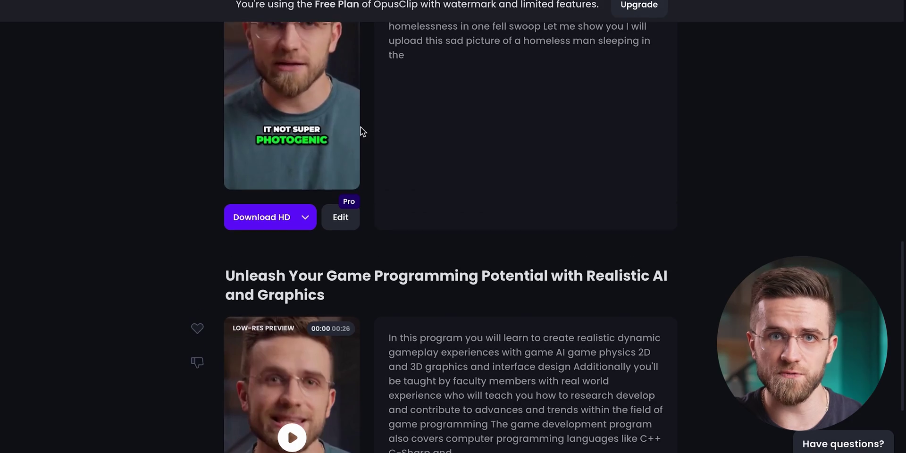